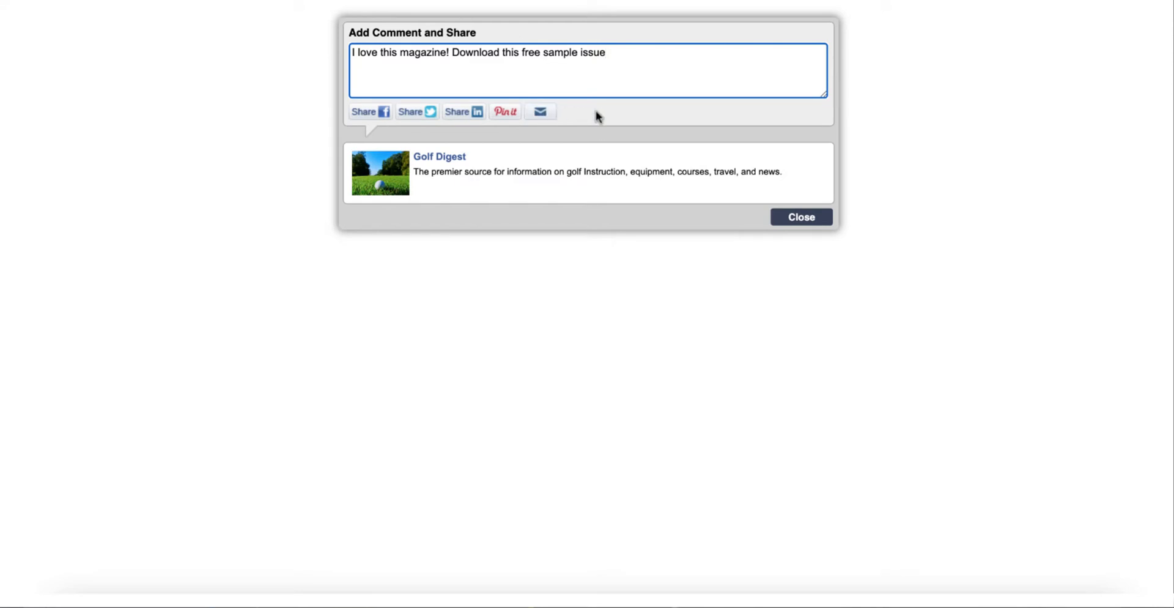
Close the share preview and open the Golf Digest share button for editing.
left_click(796, 221)
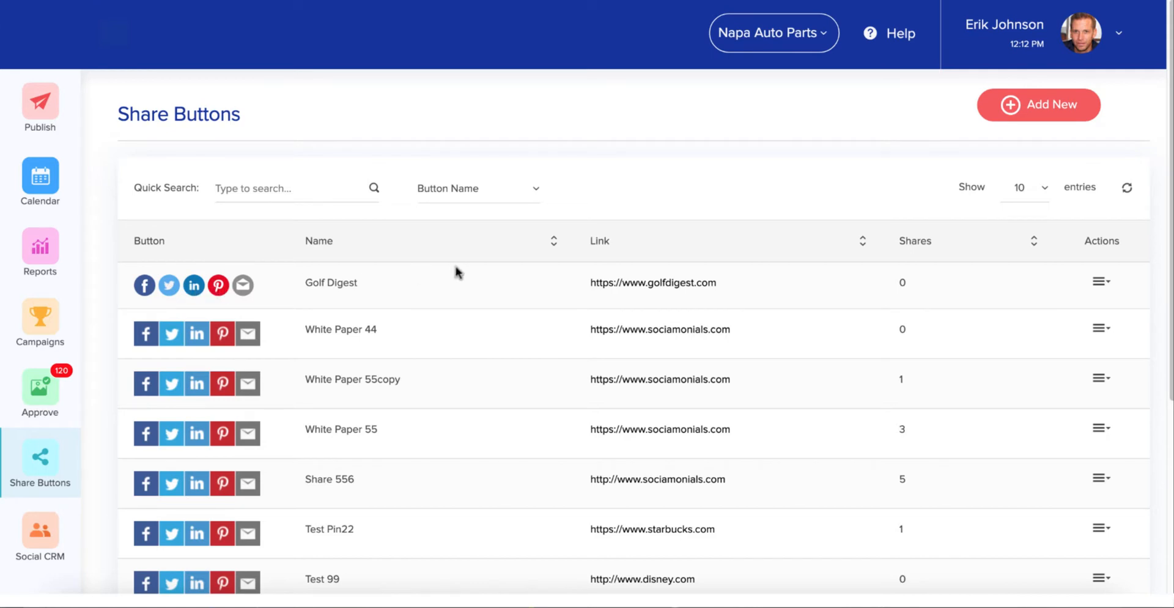
left_click(1107, 282)
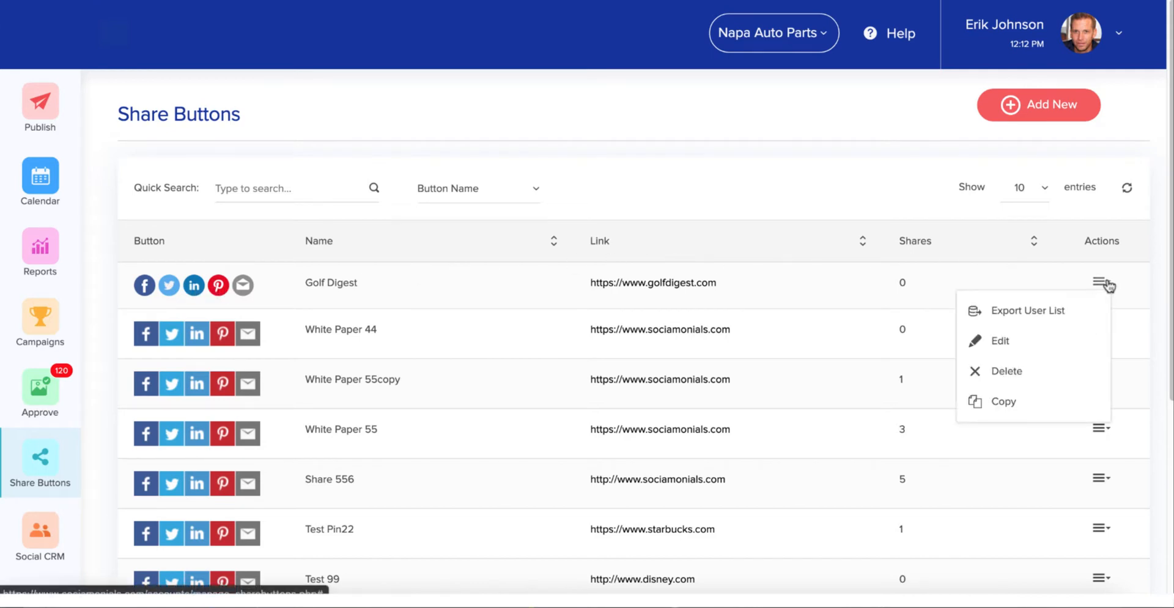
left_click(1062, 345)
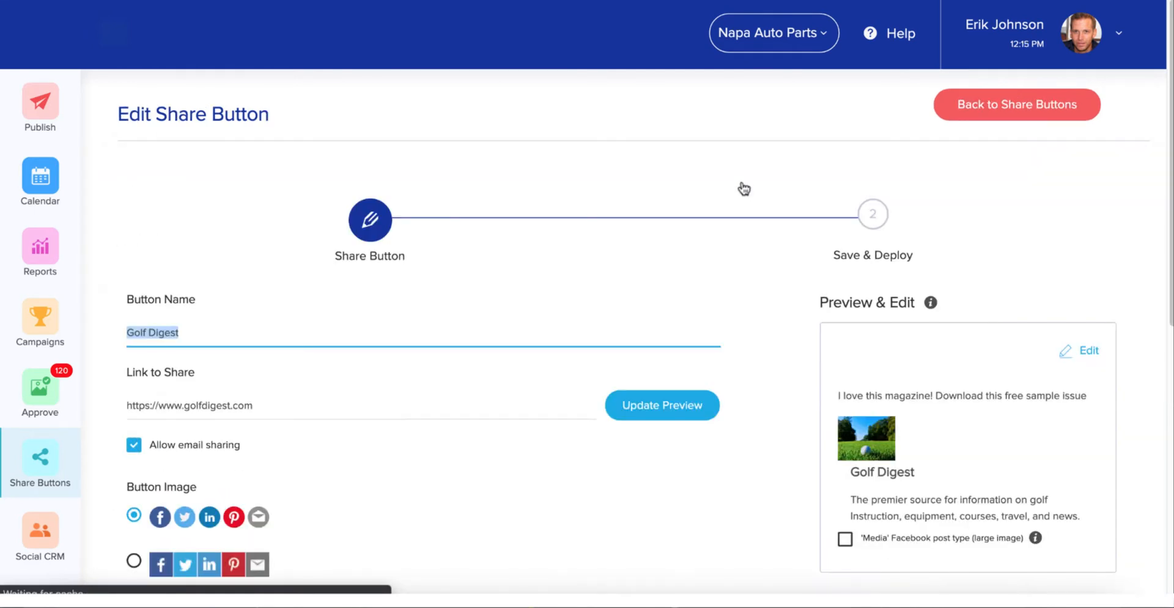
Review the Golf Digest button's name, shared link, email sharing, button image styles and default customer comment settings.
scroll(237, 126, "down", 1)
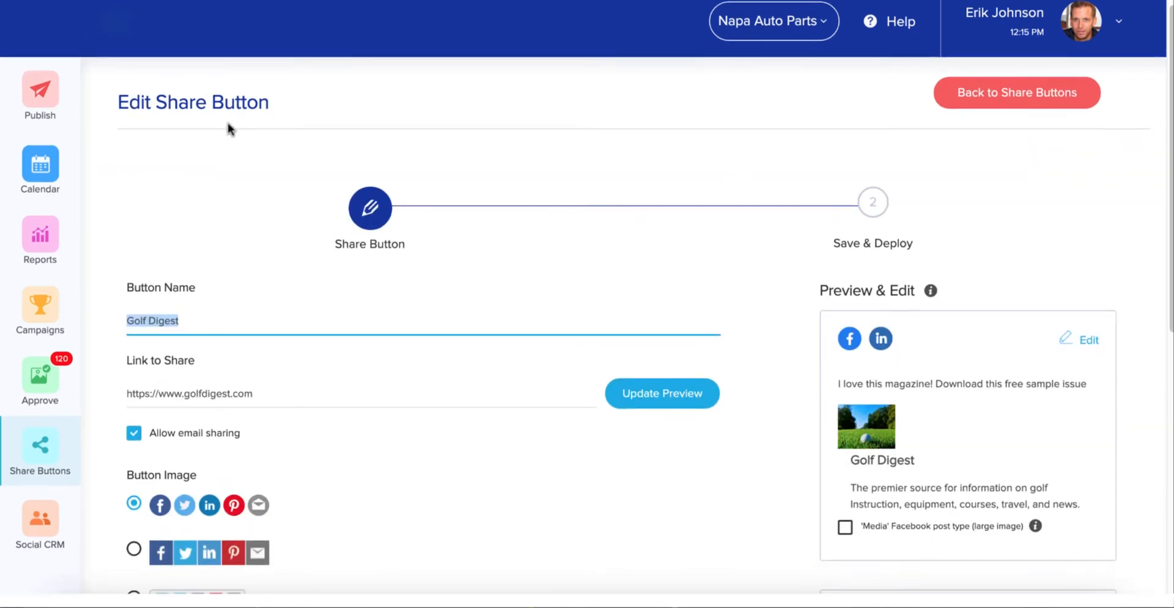
left_click(195, 320)
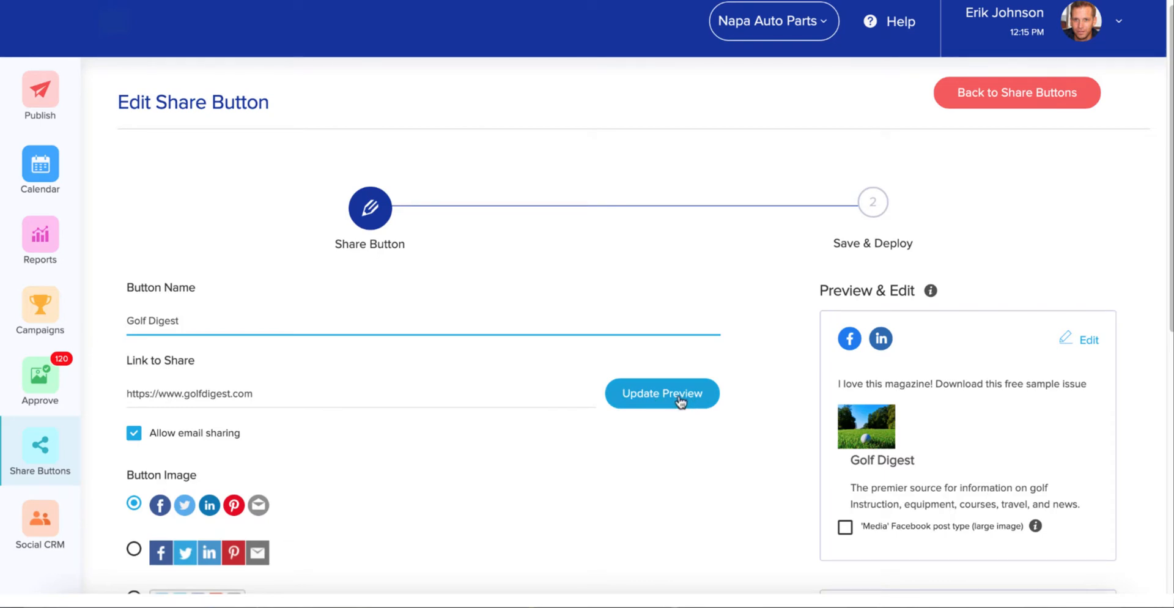
scroll(679, 399, "down", 1)
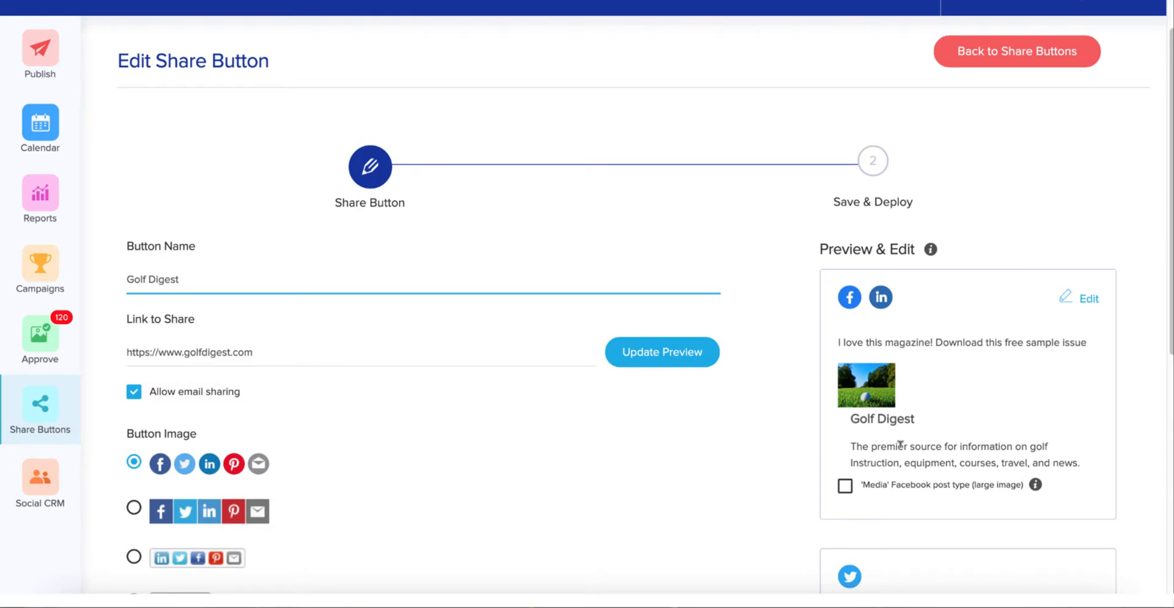
scroll(411, 409, "down", 1)
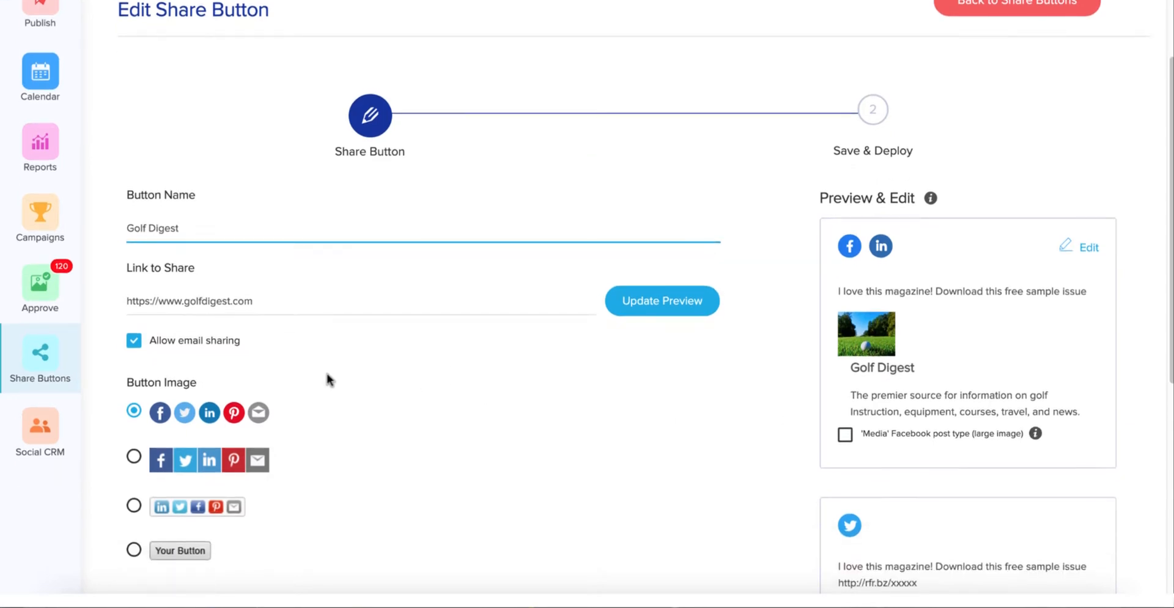
scroll(215, 346, "down", 1)
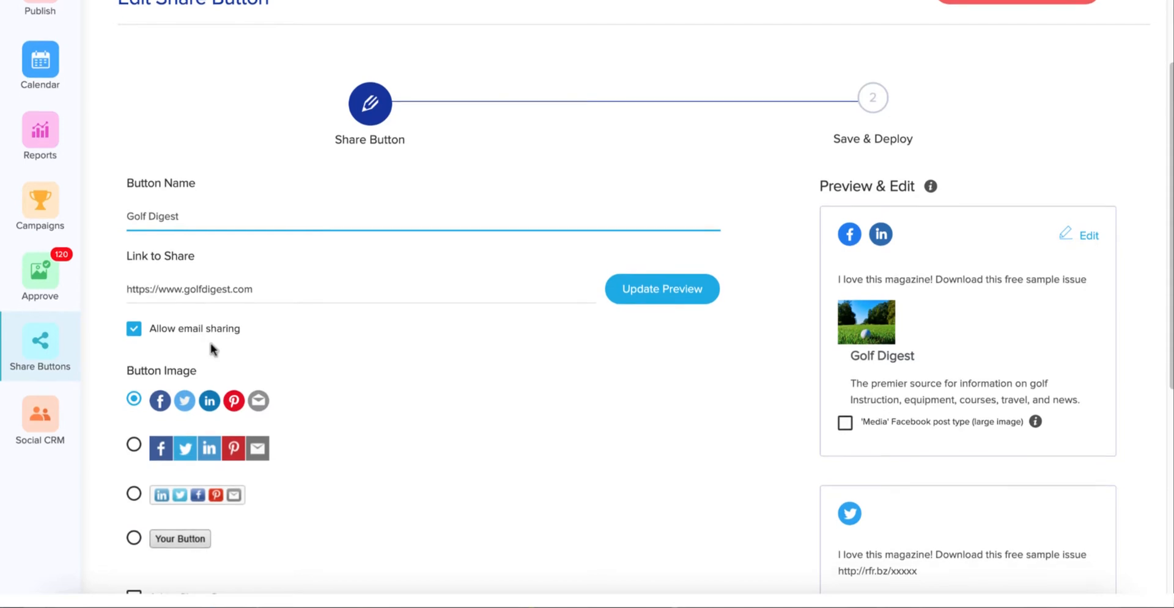
scroll(210, 346, "down", 2)
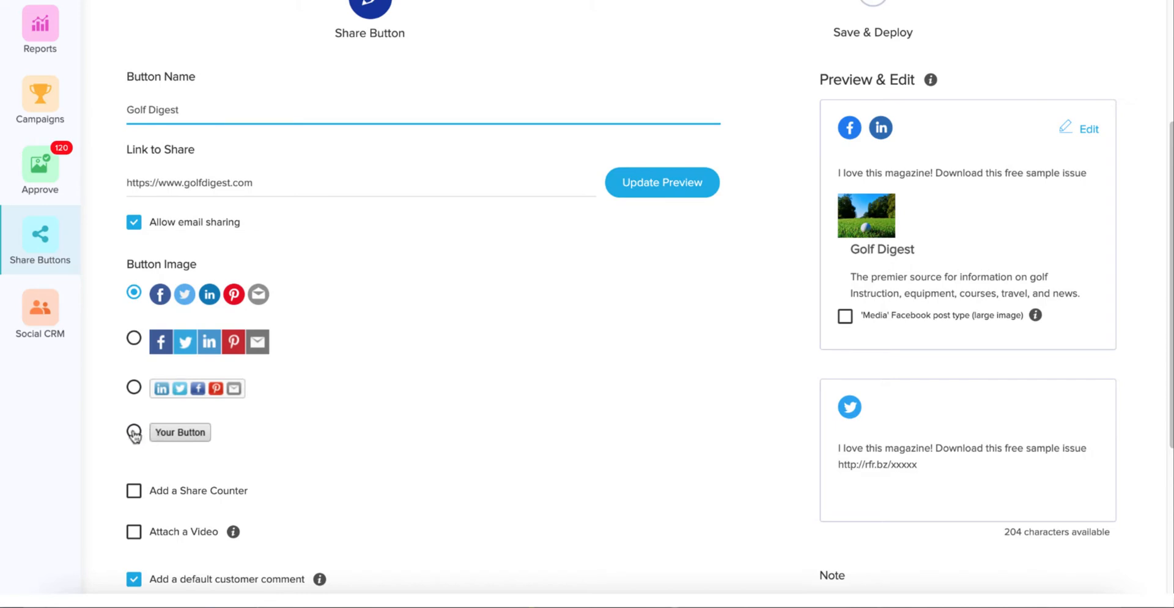
scroll(135, 435, "down", 3)
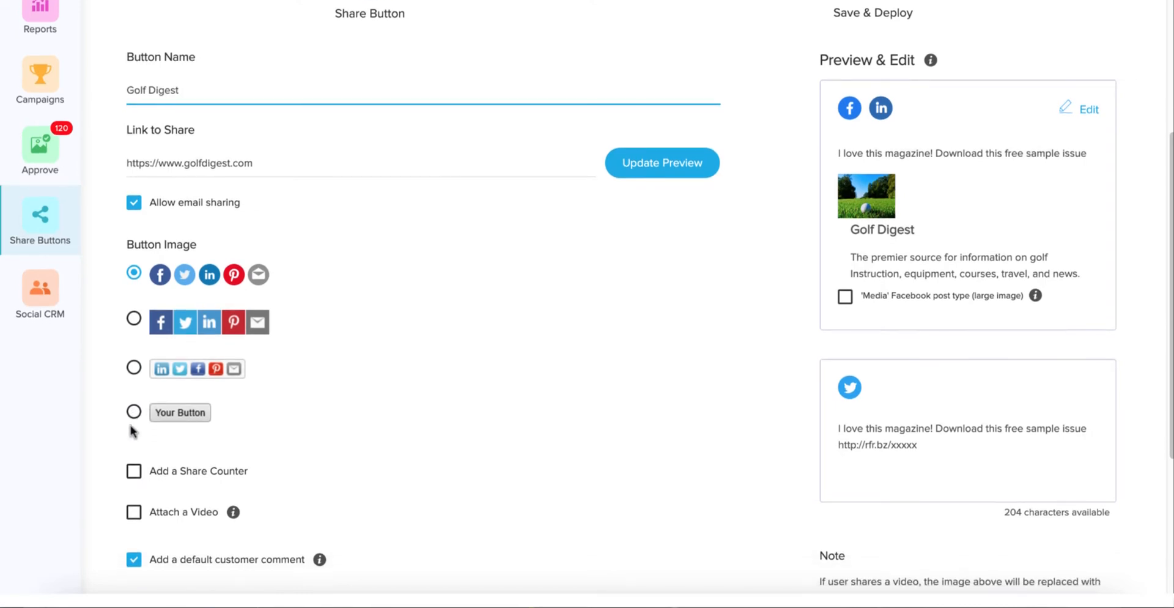
scroll(133, 433, "down", 1)
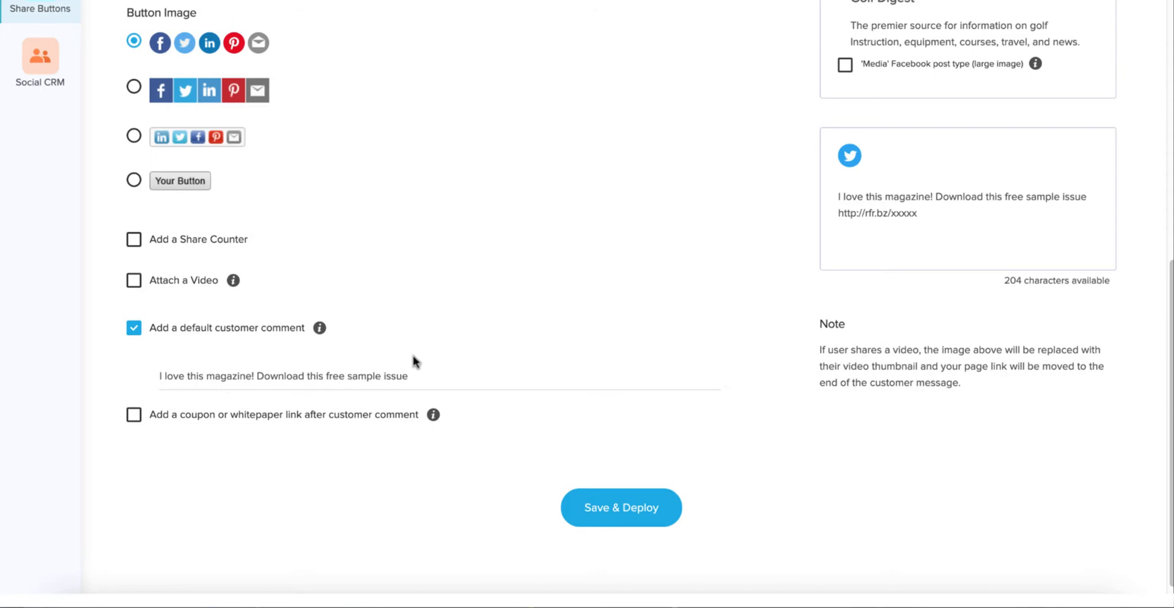
left_click(133, 415)
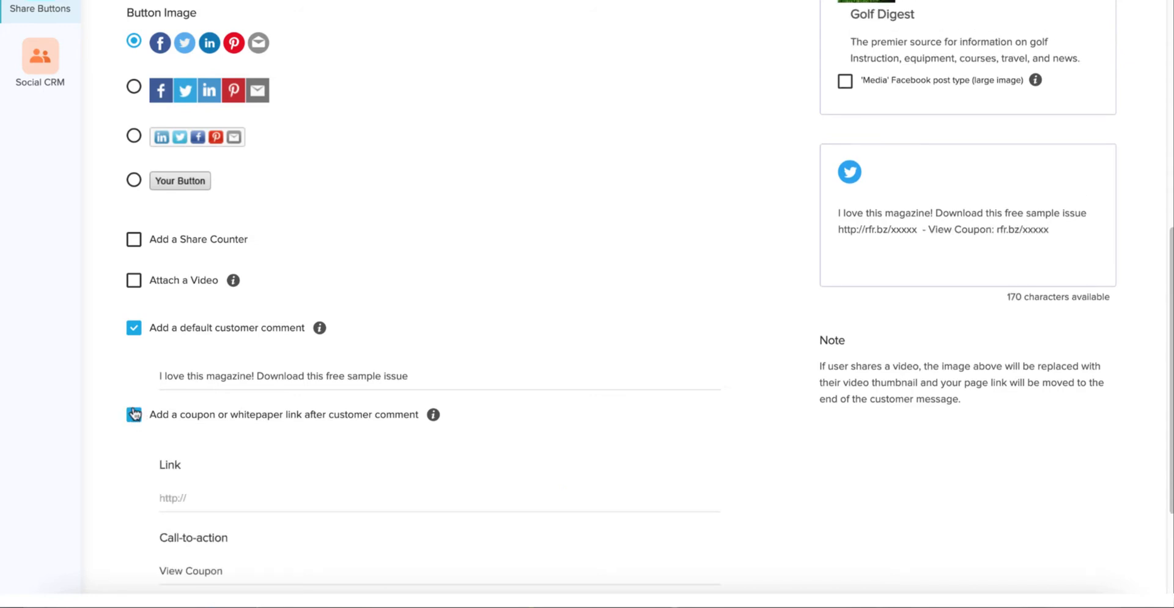
scroll(208, 380, "down", 2)
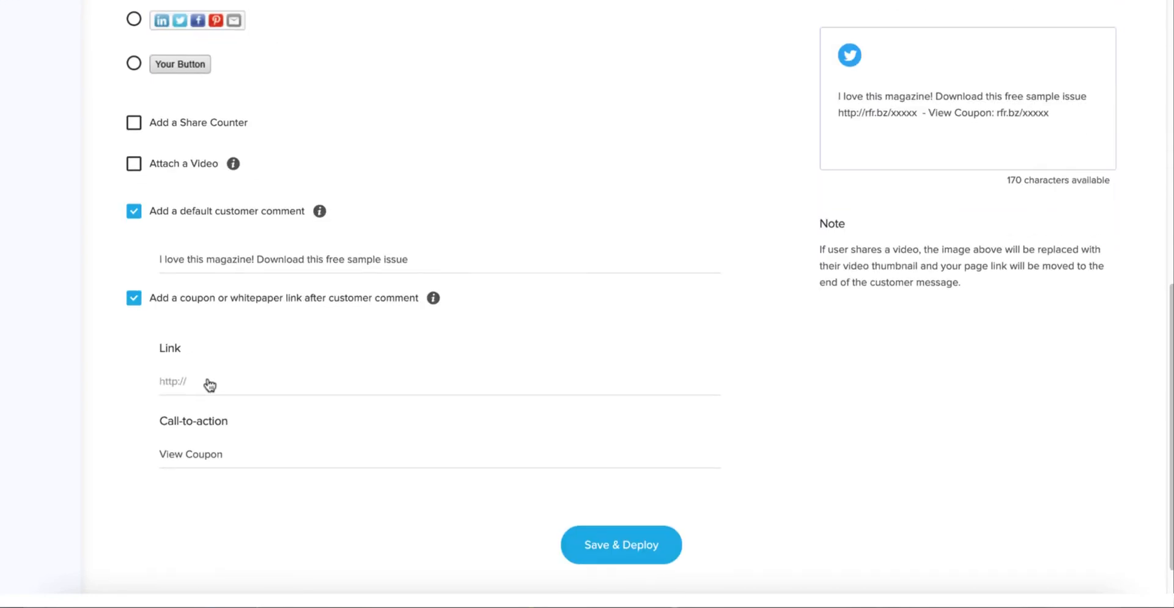
left_click(208, 383)
left_click(232, 375)
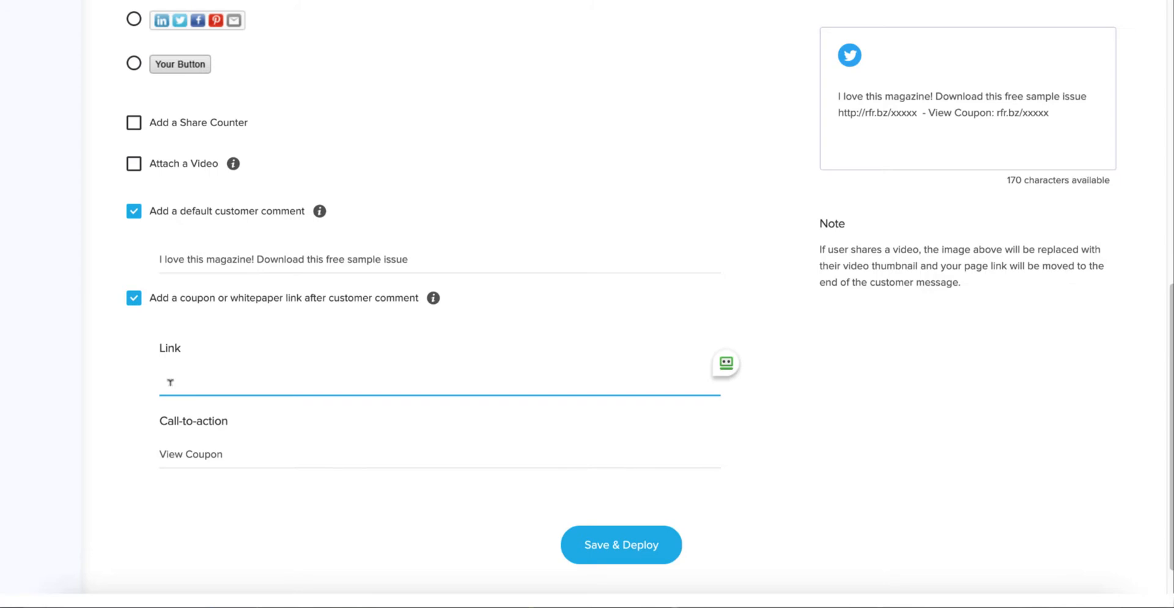
type("https://www.freesample.com")
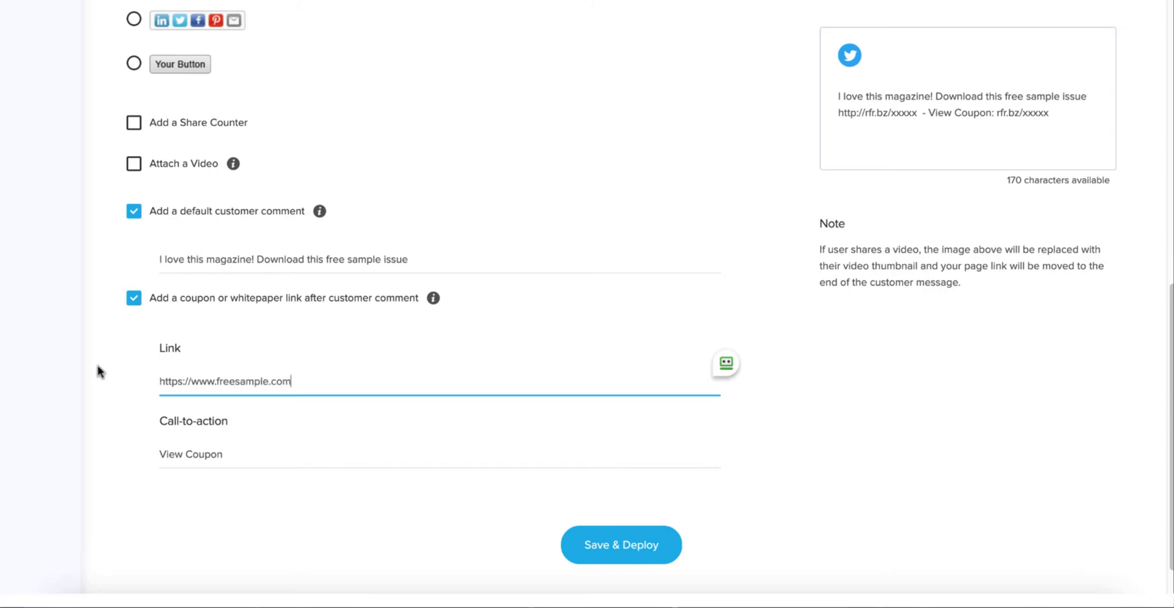
Replace the coupon link's call-to-action text with "Start Trial Issue".
left_click(236, 441)
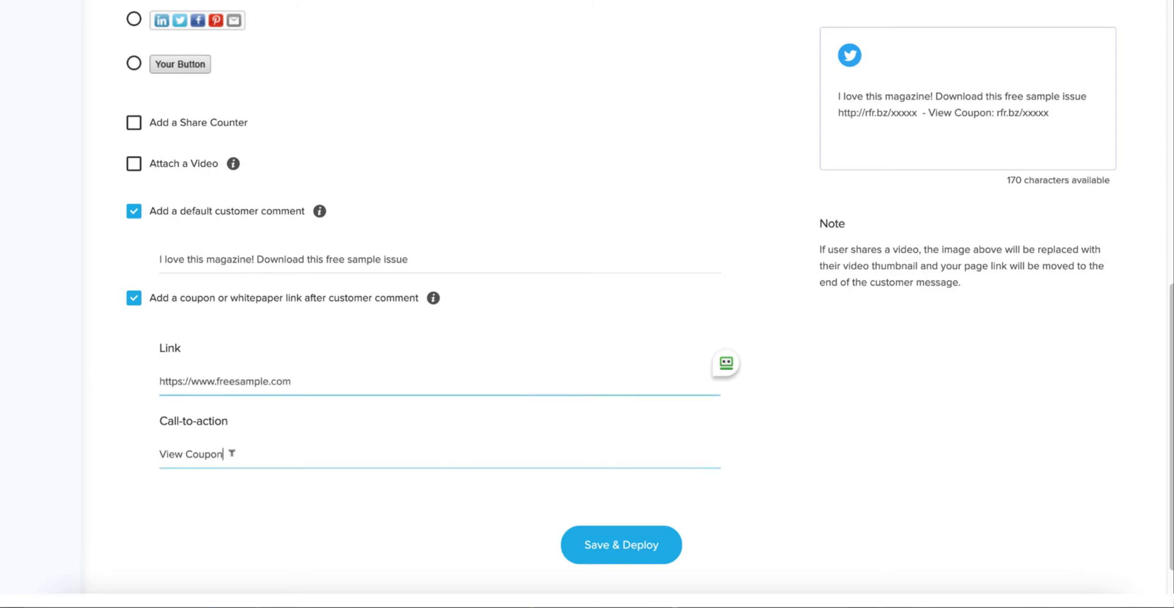
key("BackSpace")
key("BackSpace")
key("BackSpace")
key("BackSpace")
key("BackSpace")
key("BackSpace")
key("BackSpace")
key("BackSpace")
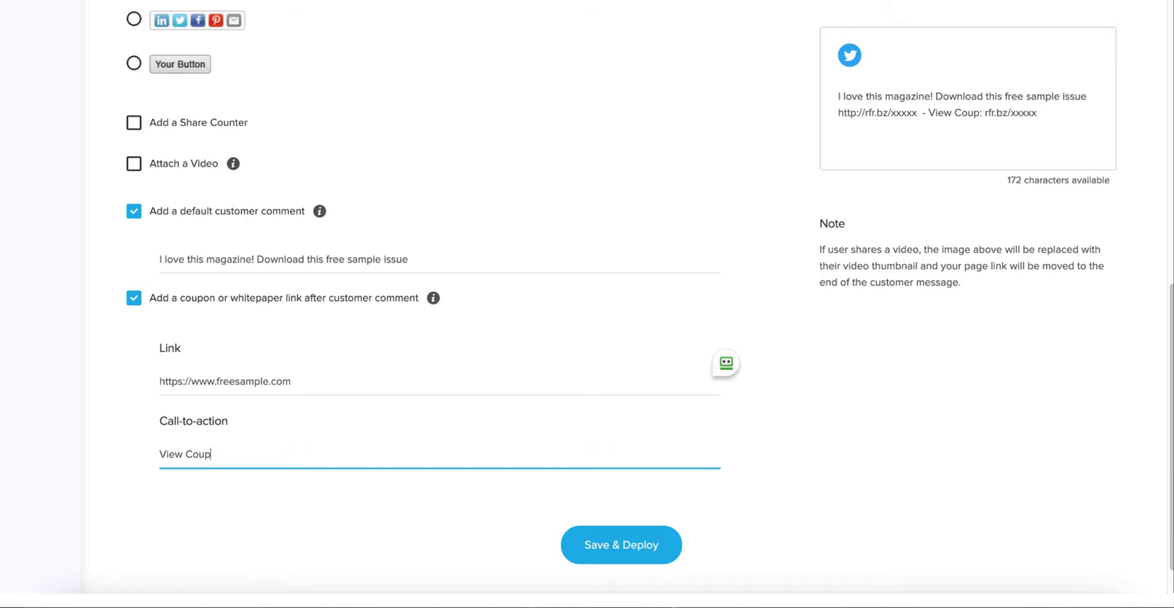
key("BackSpace")
key("BackSpace")
key("BackSpace")
type("S")
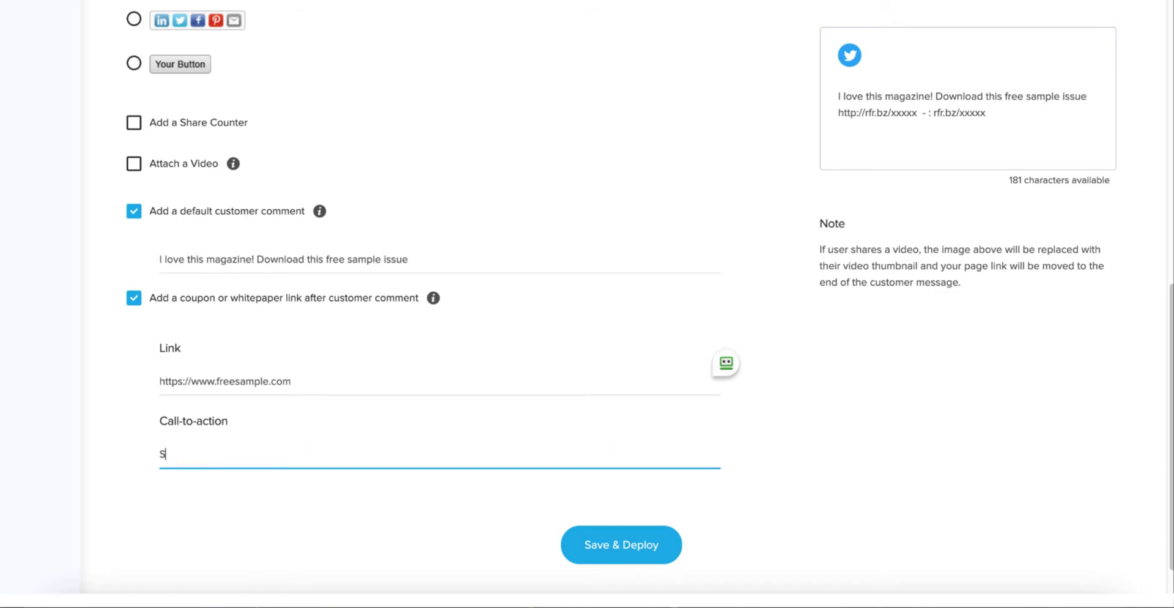
type("tart Trial ")
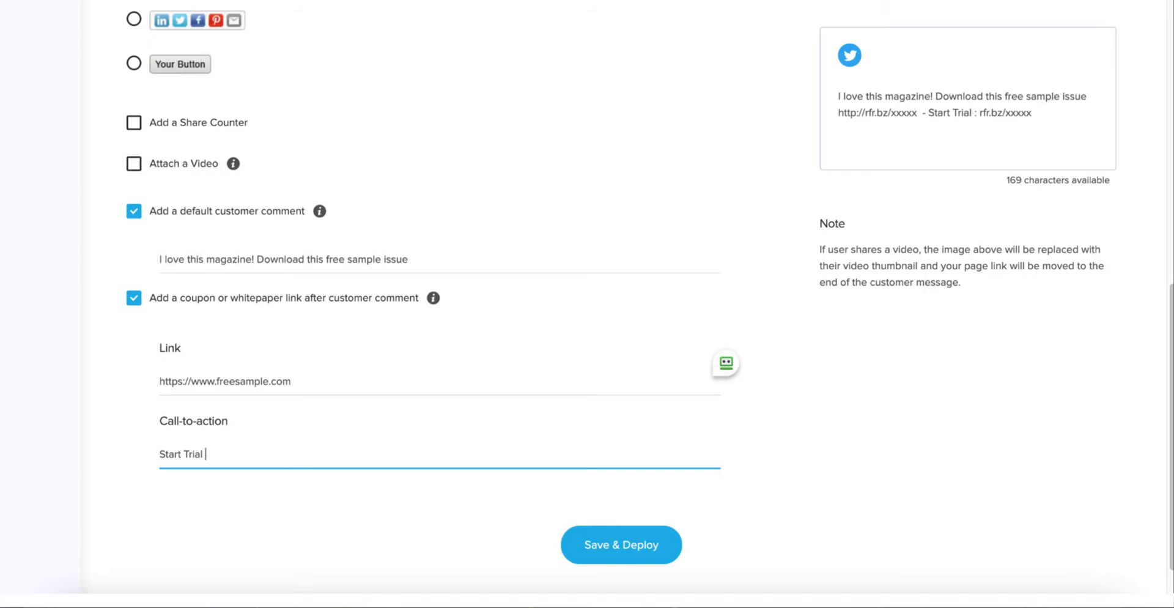
type("Issue")
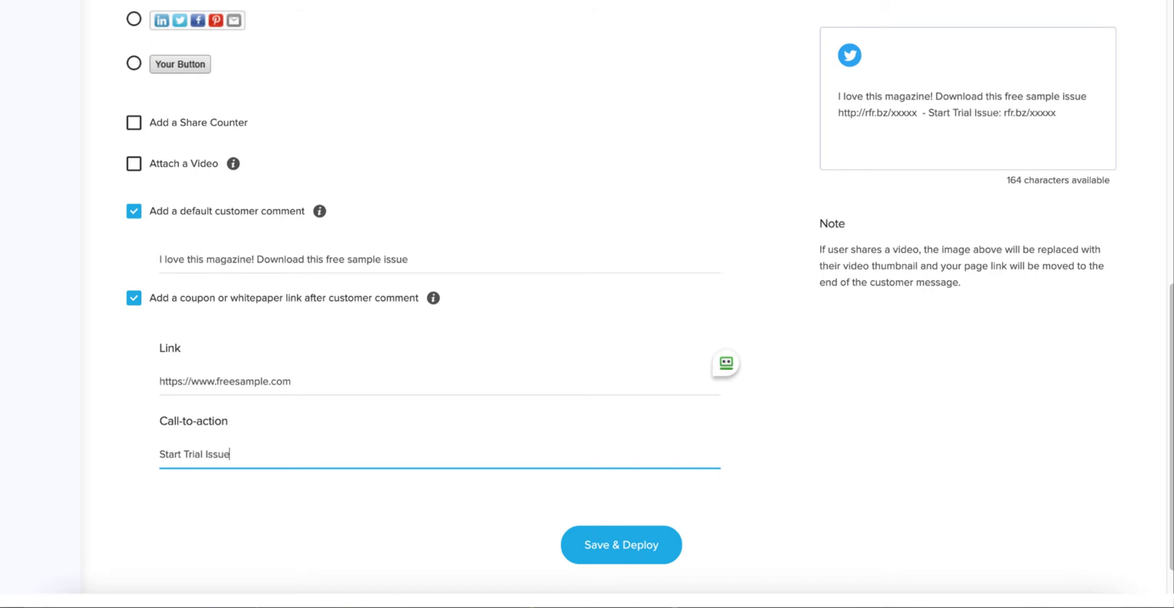
Reword the beginning of the call-to-action so that it reads "Get Your Trial Issue".
key("Left")
key("Left")
key("Left")
key("Left")
key("Left")
key("Left")
key("Left")
key("Left")
key("Left")
key("Left")
key("Left")
key("Left")
key("shift+Left")
key("shift+Left")
key("shift+Left")
key("shift+Left")
key("shift+Left")
type("Get Your")
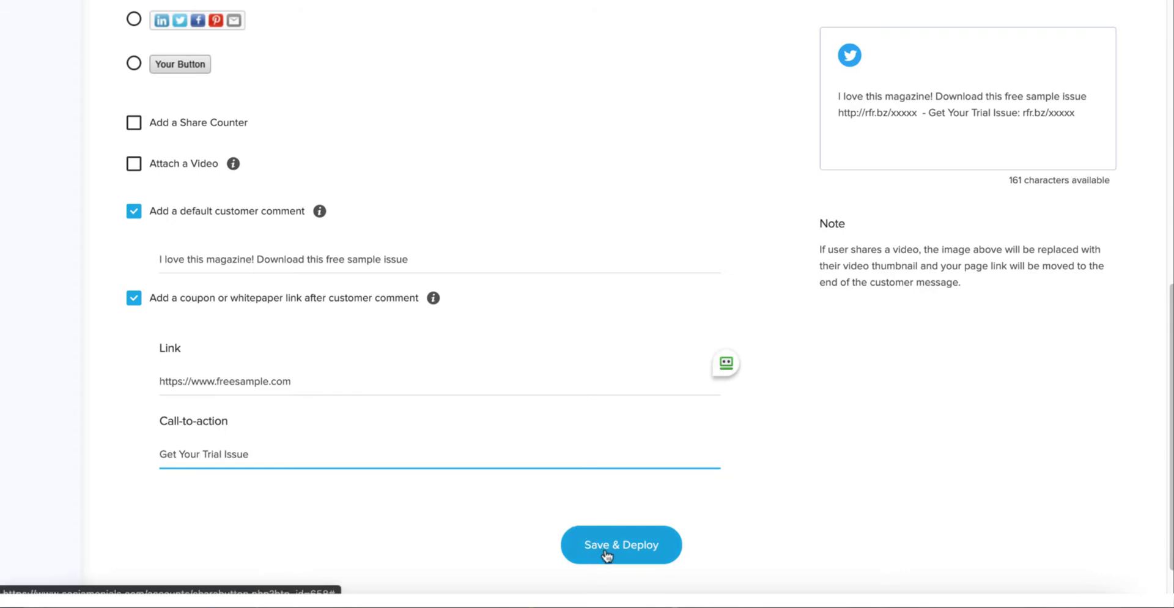
Check the call-to-action in the Facebook, LinkedIn and Twitter previews, and save and deploy the share button.
left_click(735, 360)
scroll(752, 349, "up", 8)
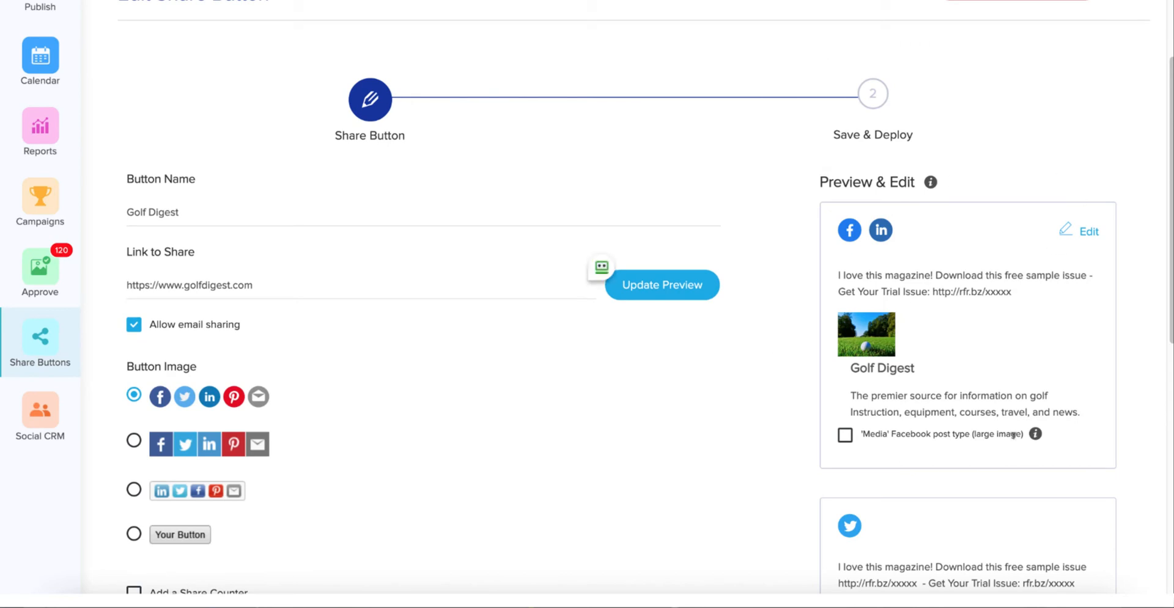
scroll(881, 537, "down", 2)
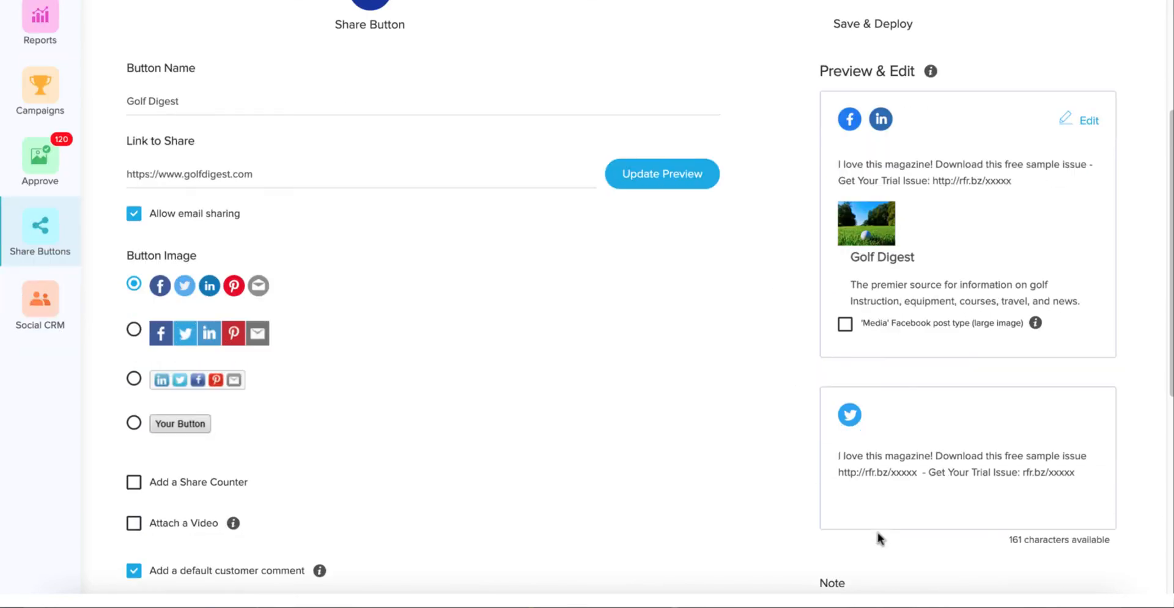
scroll(879, 532, "down", 4)
scroll(574, 498, "down", 3)
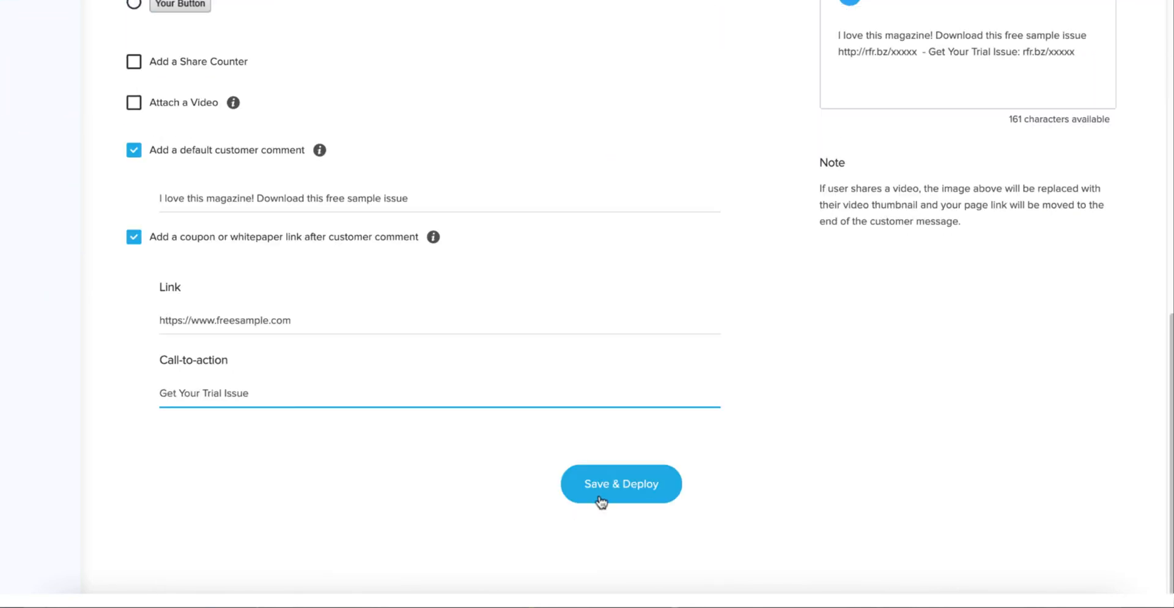
left_click(631, 488)
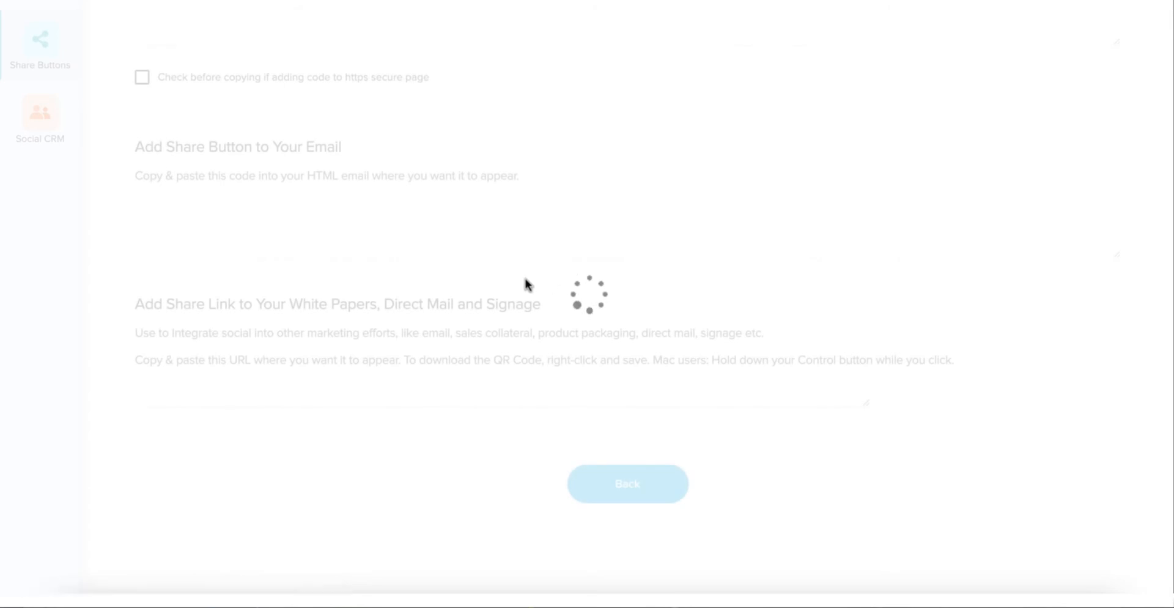
Examine the deployment options: web page code, email code, and the share link with QR code for white papers and signage.
scroll(214, 148, "up", 5)
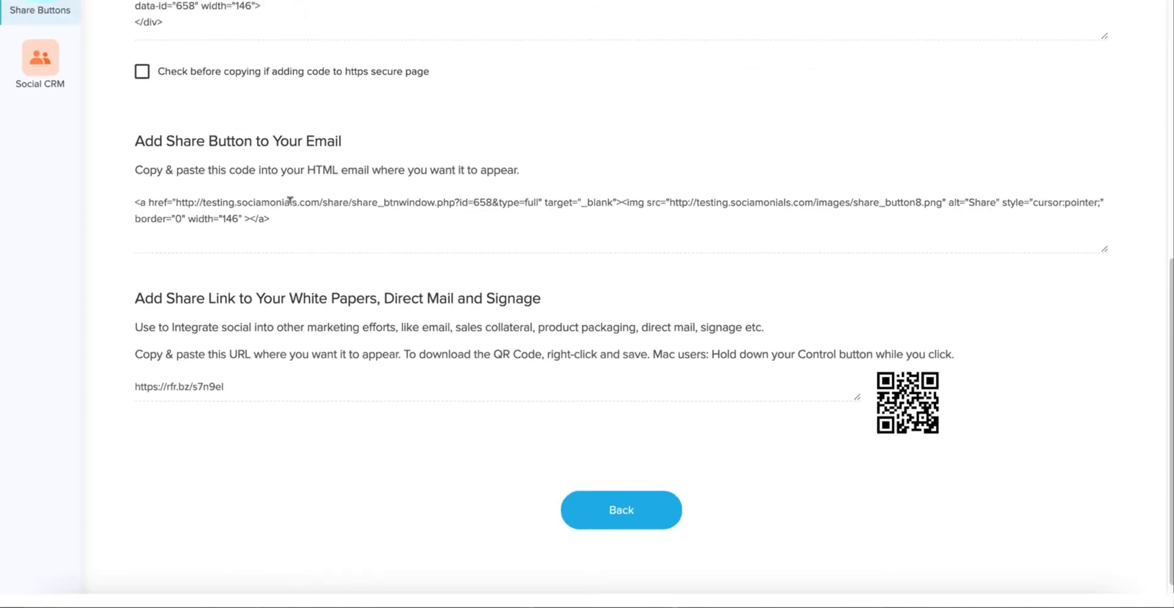
scroll(291, 210, "up", 5)
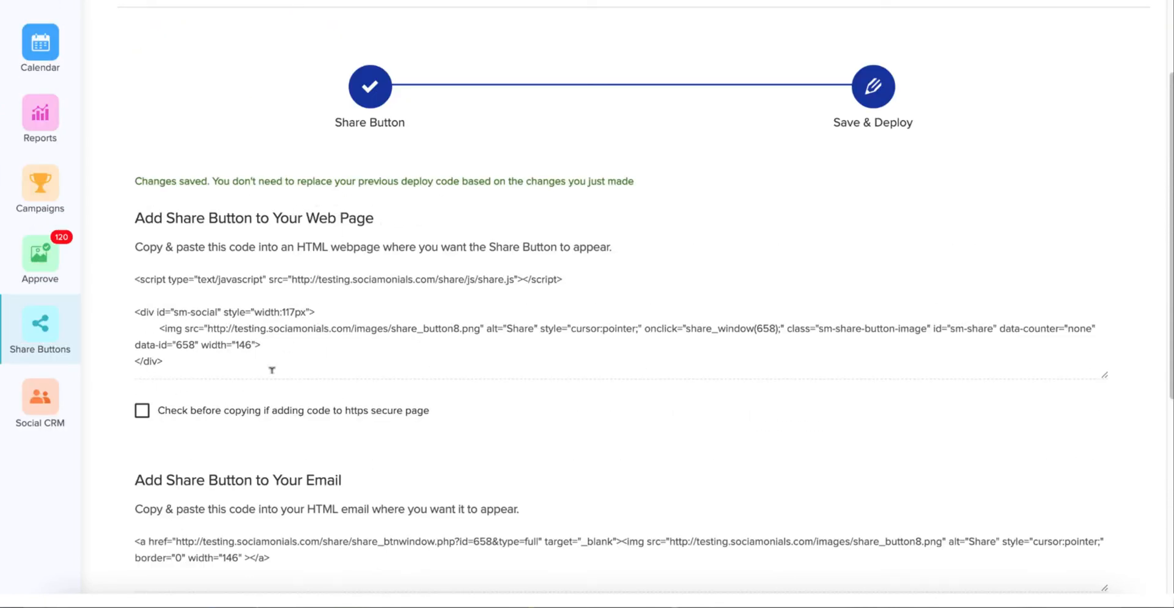
scroll(263, 370, "down", 1)
scroll(263, 379, "down", 1)
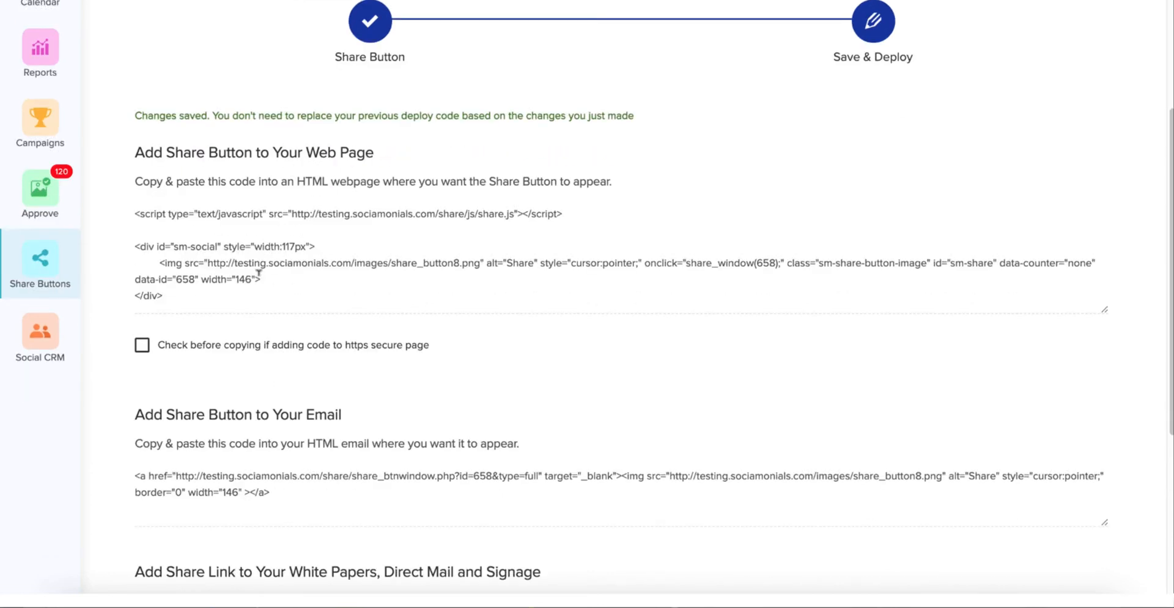
scroll(260, 278, "down", 1)
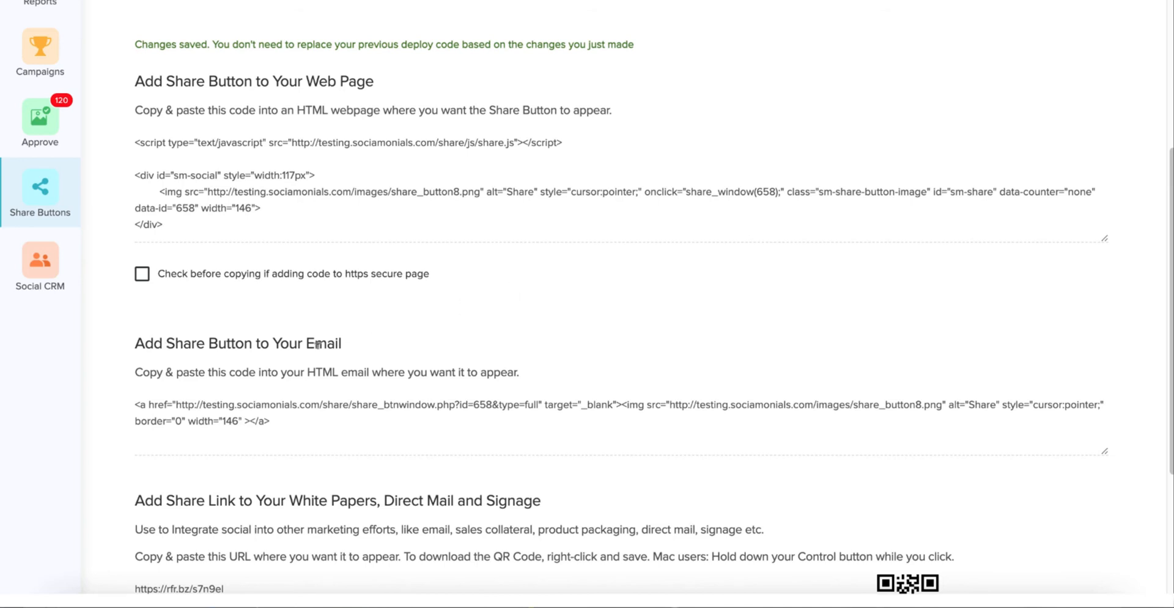
scroll(319, 348, "down", 1)
scroll(318, 347, "down", 1)
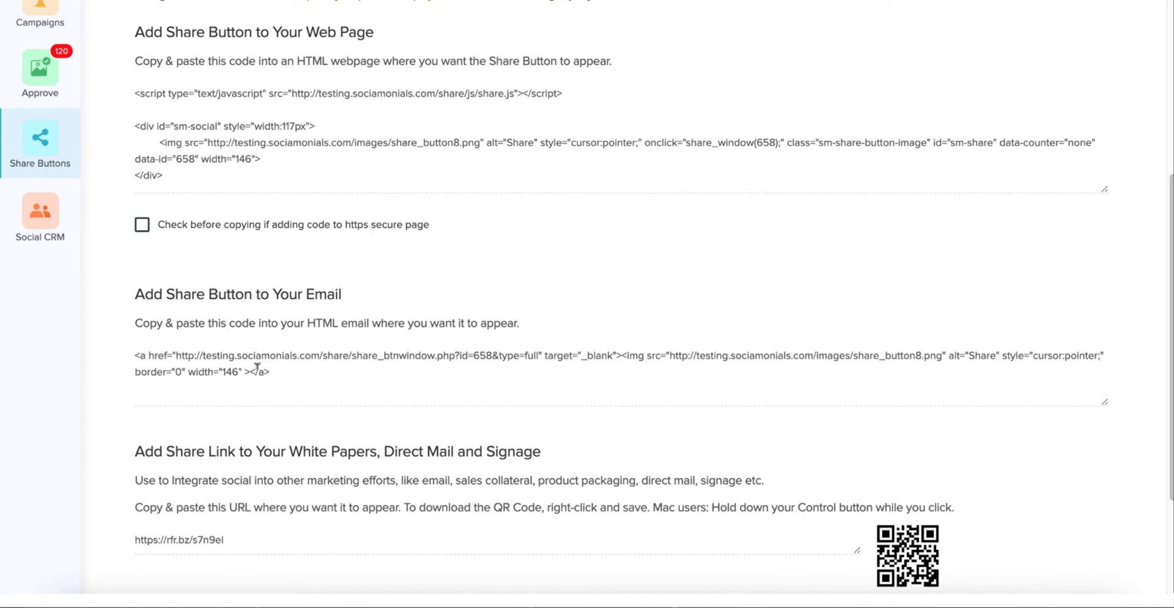
scroll(258, 366, "down", 1)
scroll(259, 370, "down", 2)
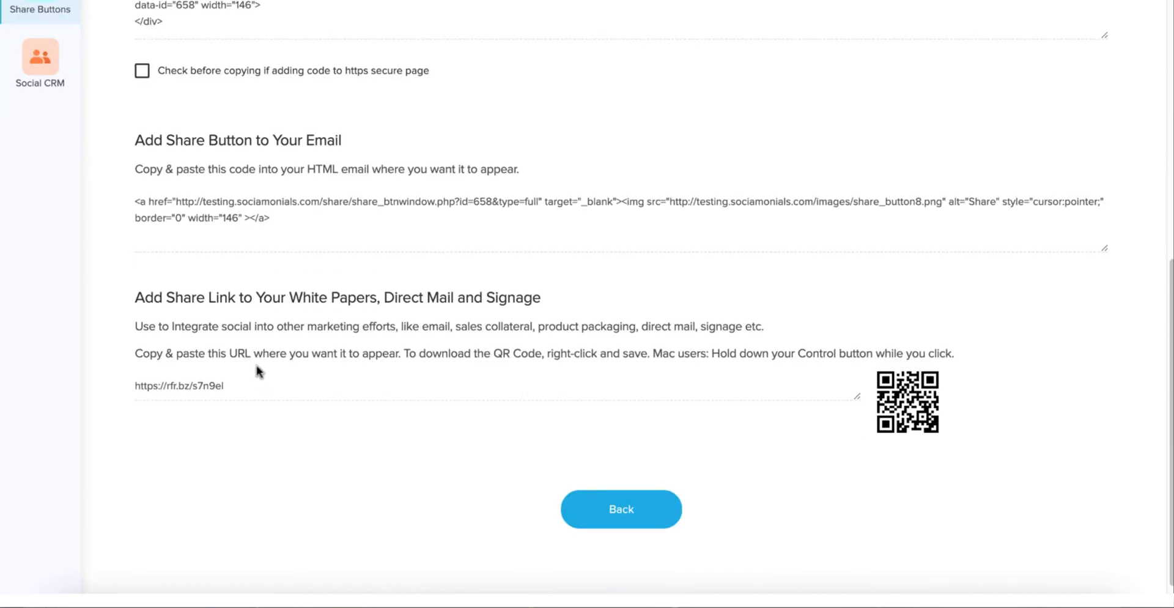
scroll(257, 373, "down", 1)
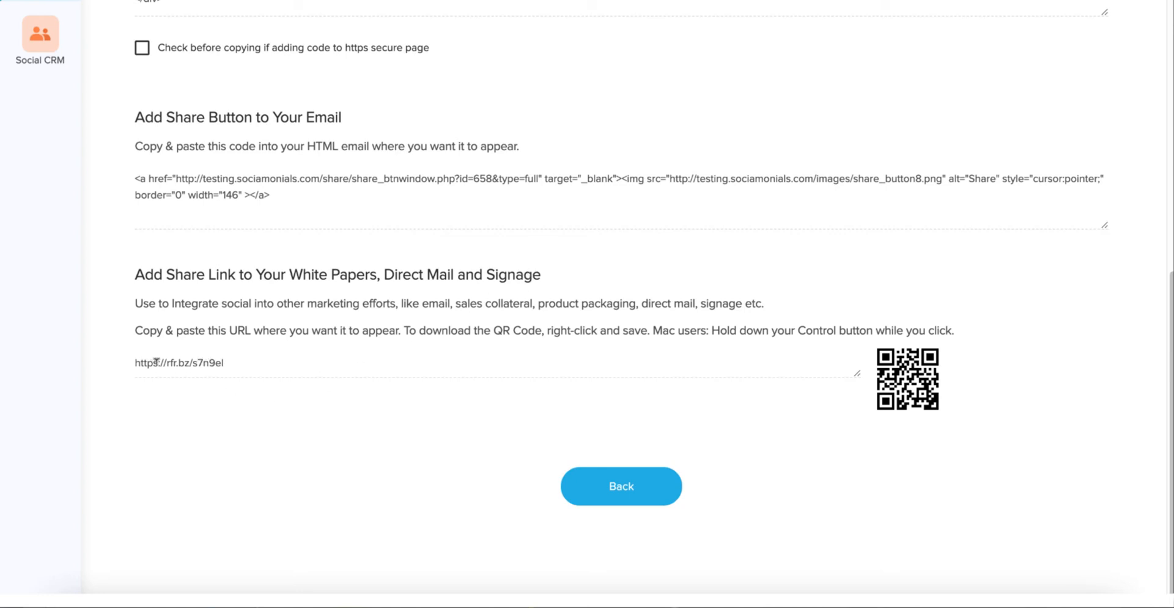
triple_click(213, 362)
key("super+c")
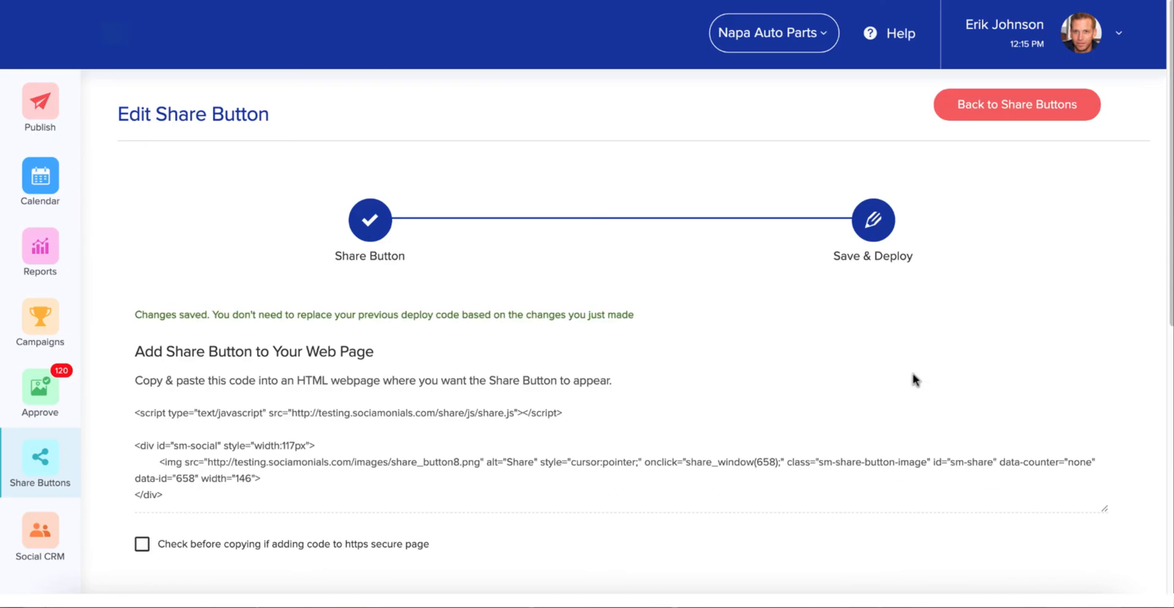
key("super+t")
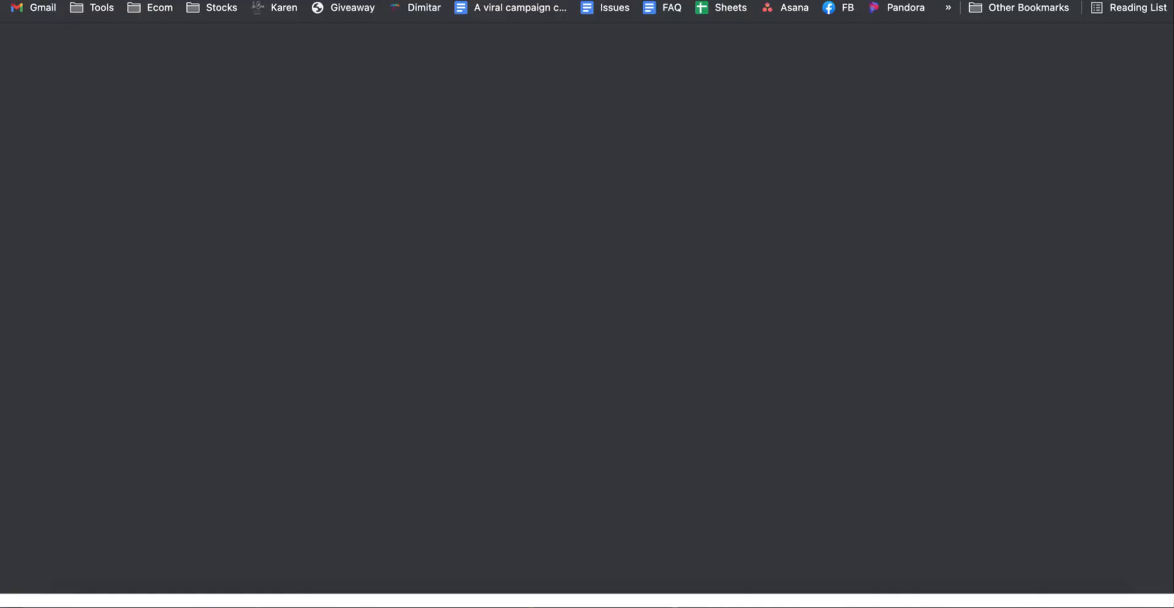
key("super+v")
key("Return")
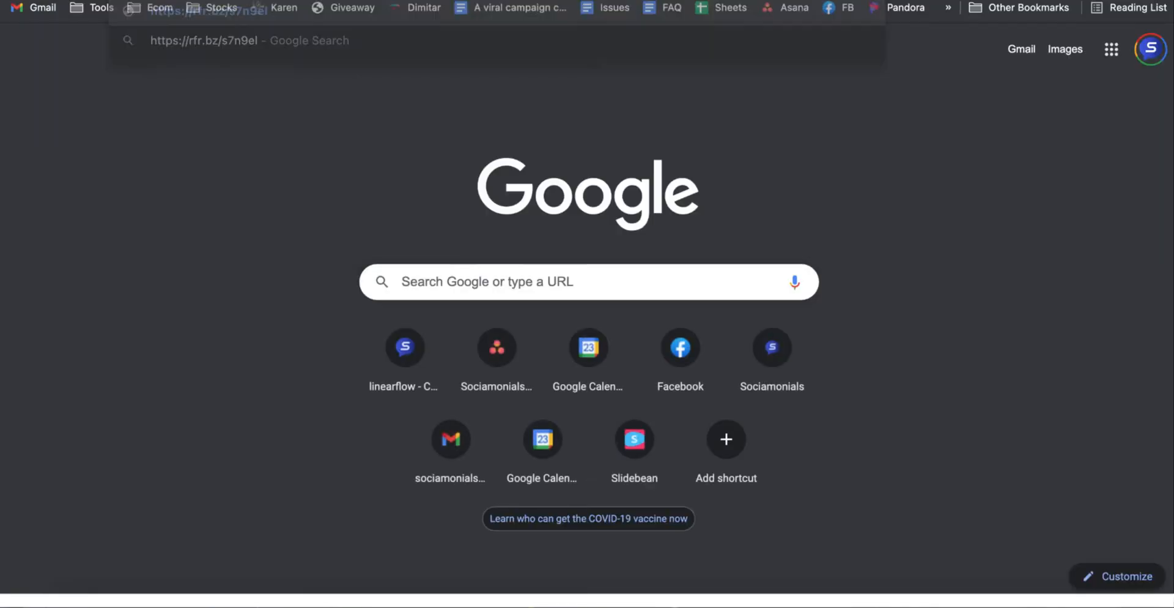